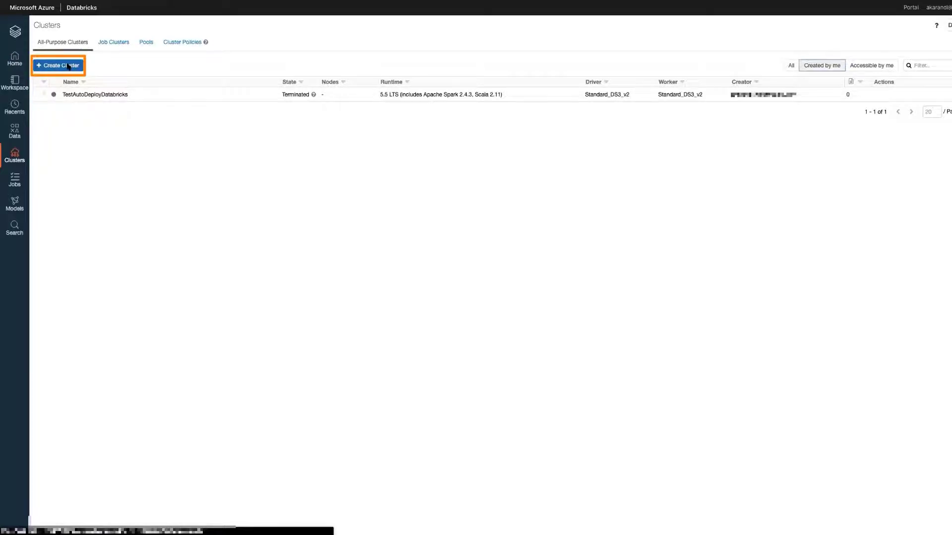
- Create cluster DemoCluster on Runtime 5.5 LTS with autoscaling disabled and 2 workers
{"action": "left_click", "coordinate": [67, 66]}
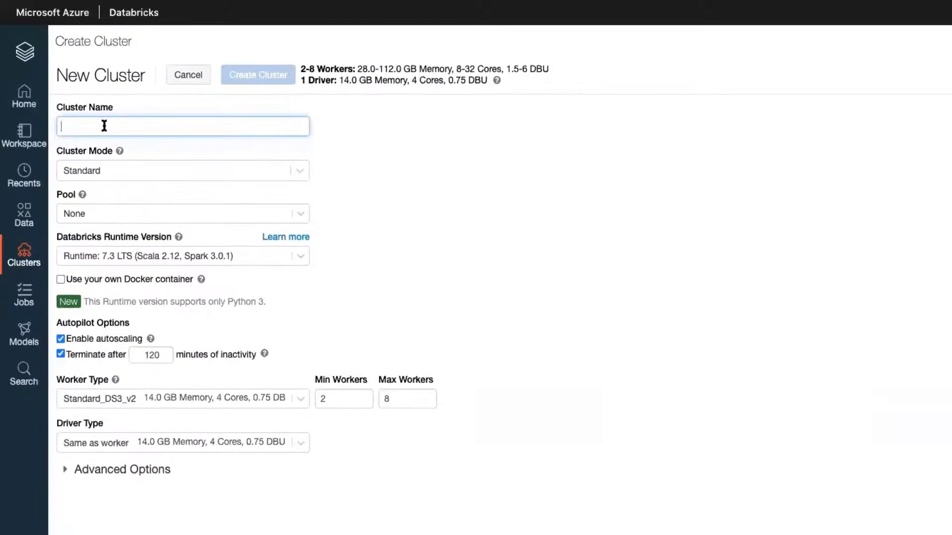
{"action": "type", "text": "DemoCluster"}
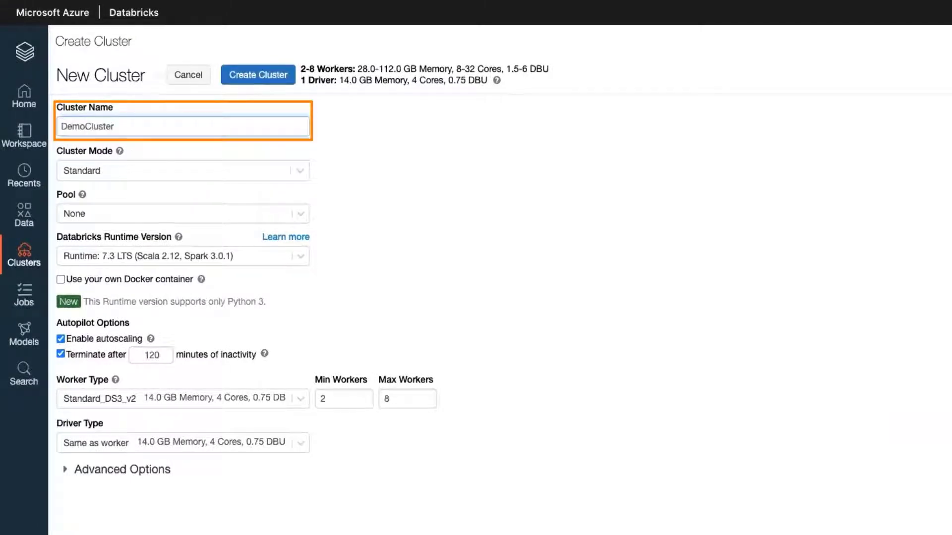
{"action": "left_click", "coordinate": [119, 256]}
{"action": "scroll", "coordinate": [108, 364], "scroll_direction": "down", "scroll_amount": 3}
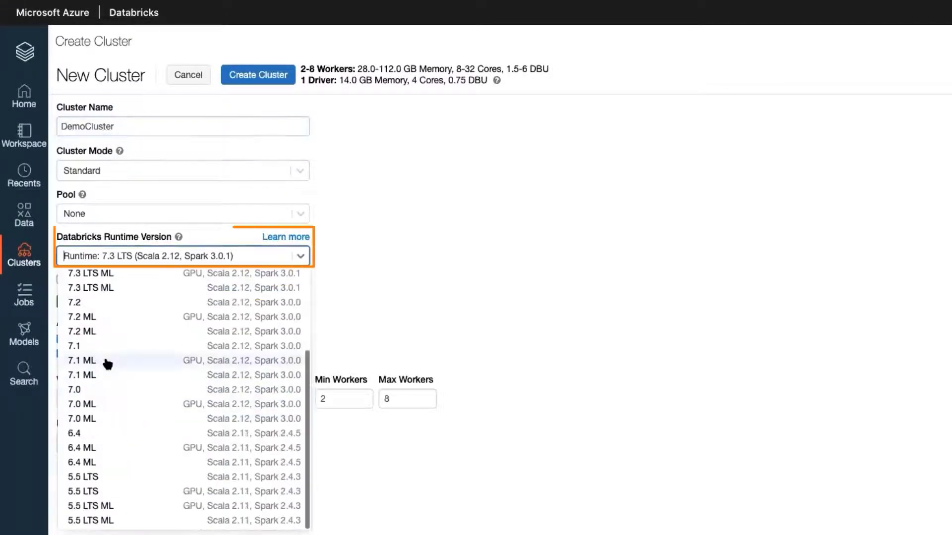
{"action": "left_click", "coordinate": [110, 477]}
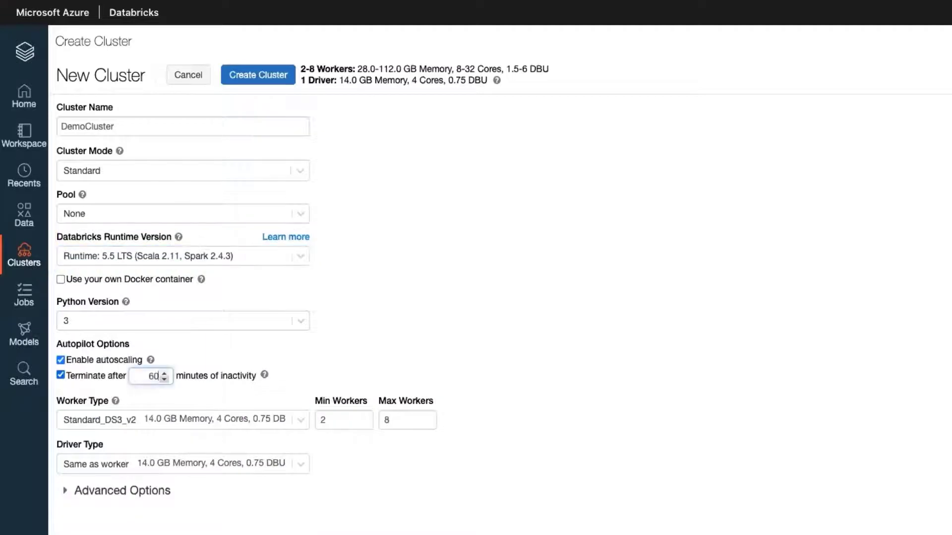
{"action": "left_click", "coordinate": [92, 362]}
{"action": "double_click", "coordinate": [350, 417]}
{"action": "type", "text": "2"}
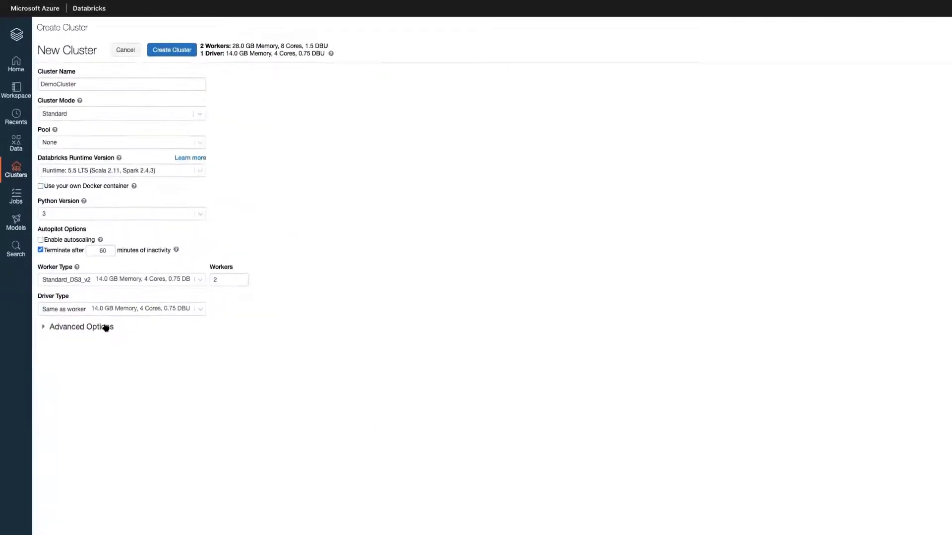
- Expand DemoCluster's Advanced Options and show the Init Scripts settings
{"action": "left_click", "coordinate": [106, 328]}
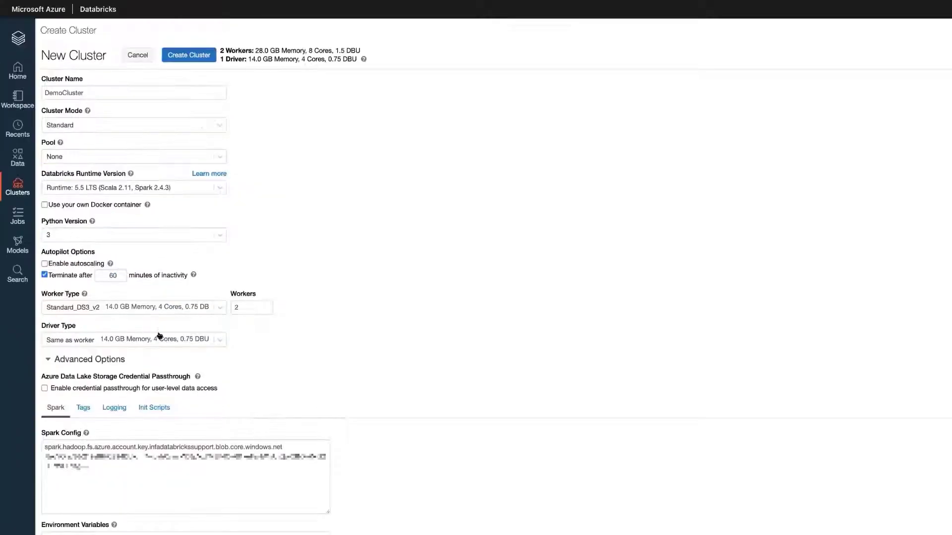
{"action": "left_click", "coordinate": [155, 407]}
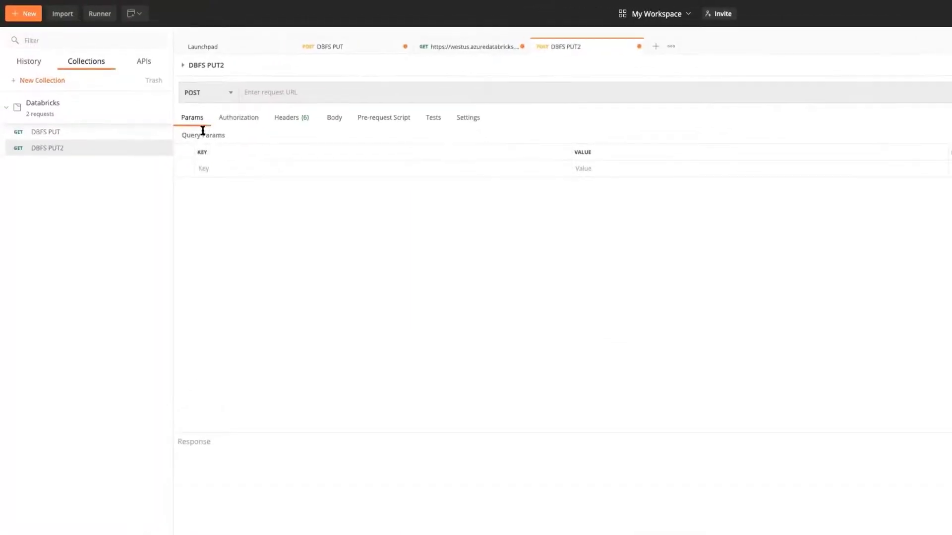
- Set the DBFS PUT2 request URL to the workspace's api/2.0/dbfs/put endpoint
{"action": "left_click", "coordinate": [276, 95]}
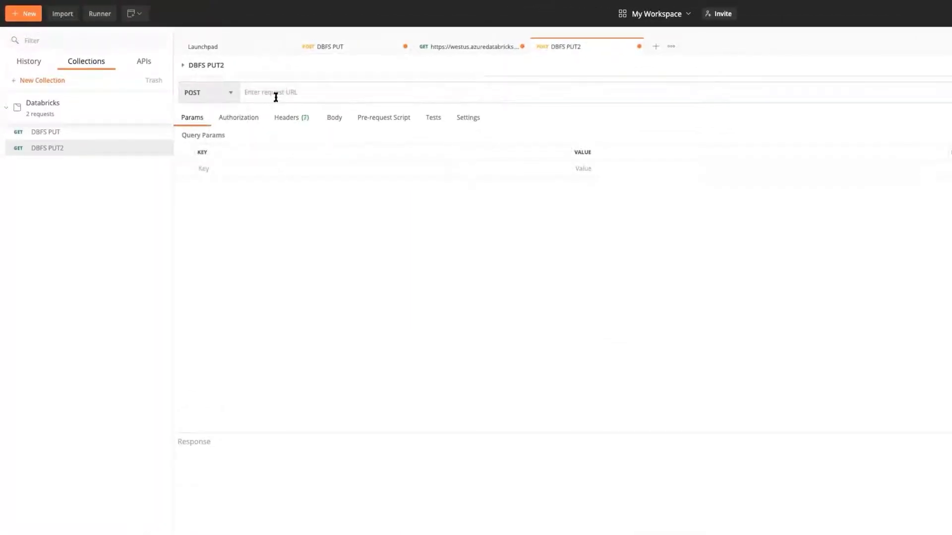
{"action": "key", "text": "ctrl+v"}
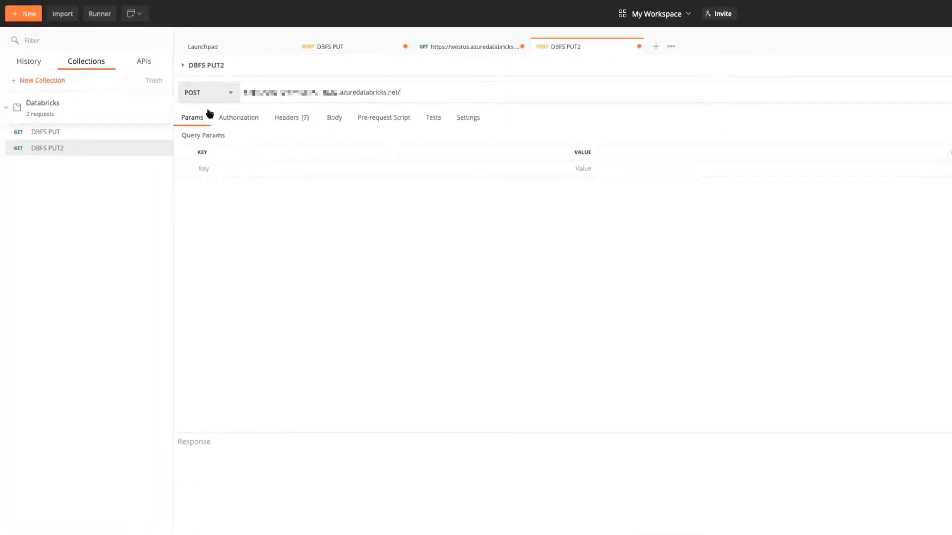
{"action": "left_click", "coordinate": [474, 92]}
{"action": "type", "text": "api/2.0/dbfs/put"}
{"action": "left_click", "coordinate": [239, 136]}
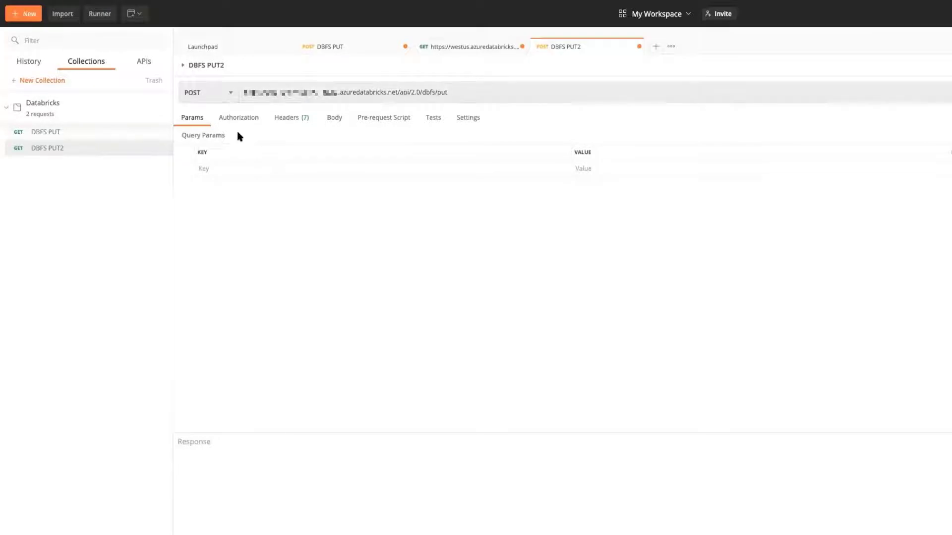
- Set the request's authorization type to Bearer Token
{"action": "left_click", "coordinate": [238, 119]}
{"action": "left_click", "coordinate": [234, 156]}
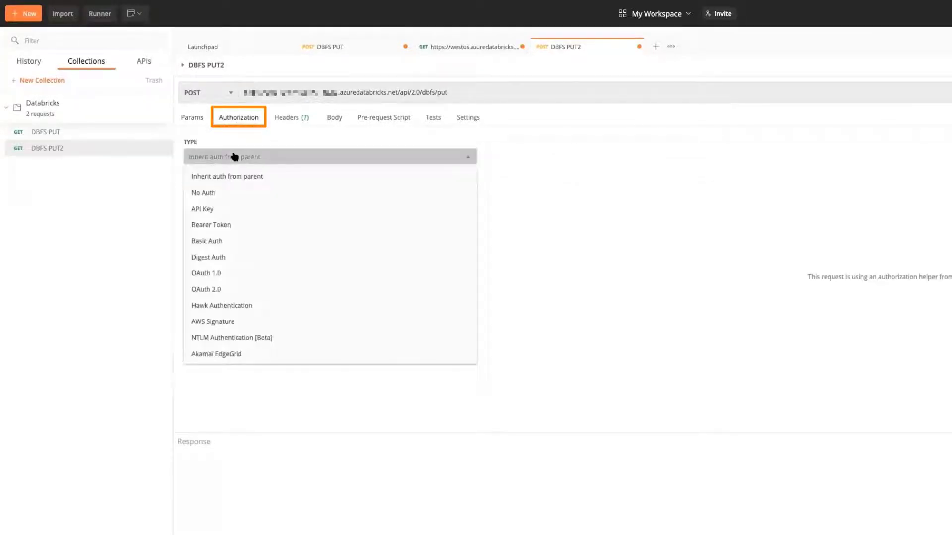
{"action": "left_click", "coordinate": [208, 224]}
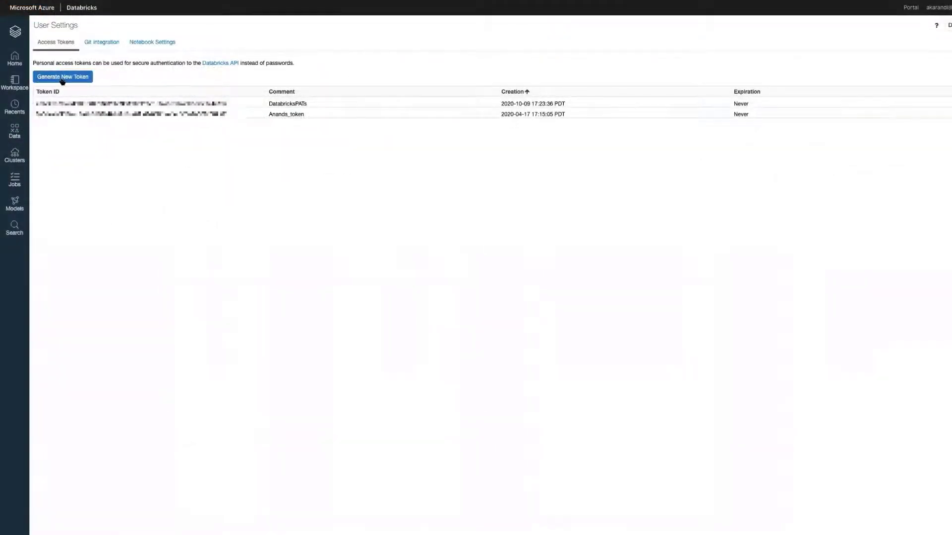
- Generate a 30-day access token commented 'Databricks Python Tx Demo'
{"action": "left_click", "coordinate": [63, 77]}
{"action": "type", "text": "Databricks P"}
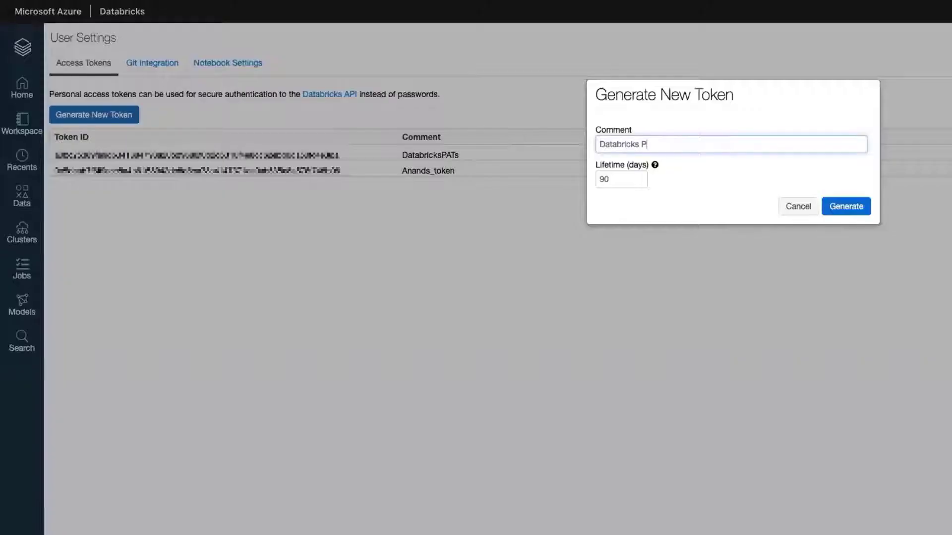
{"action": "type", "text": "ython Tx Demo"}
{"action": "double_click", "coordinate": [621, 179]}
{"action": "type", "text": "30"}
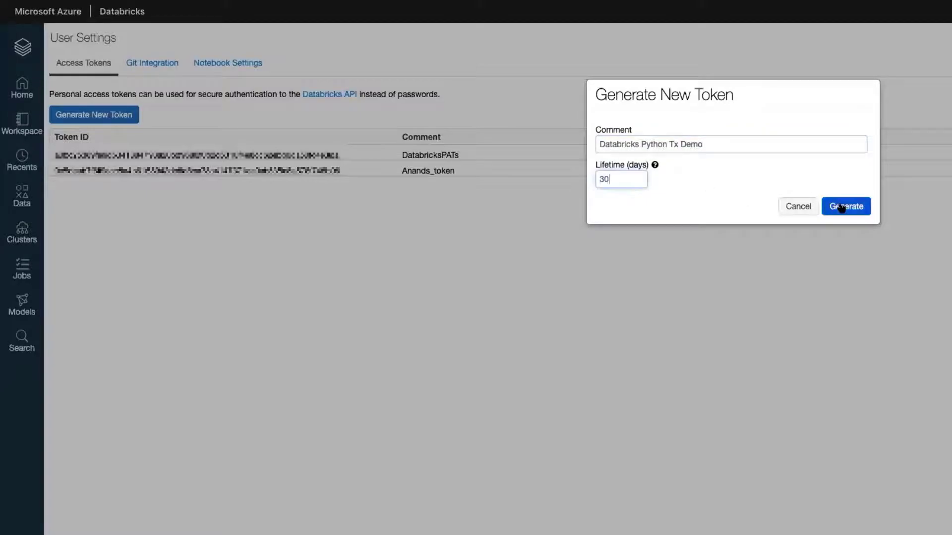
{"action": "left_click", "coordinate": [841, 208]}
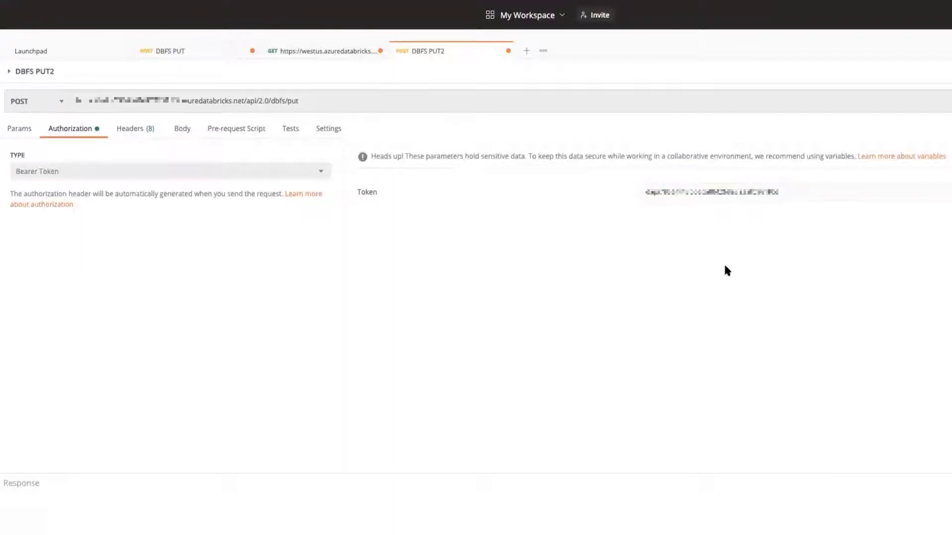
- Make the request body form-data with keys path, contents -F and overwrite
{"action": "left_click", "coordinate": [182, 130]}
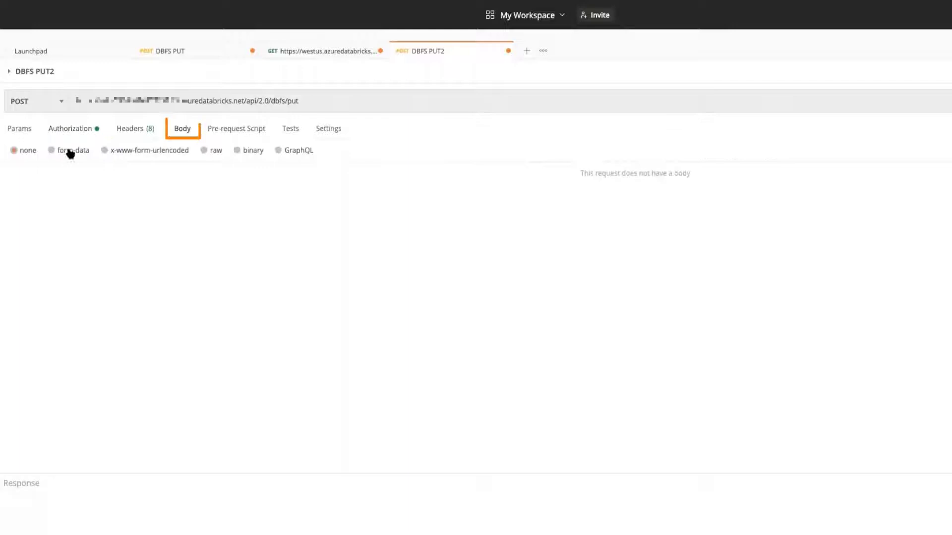
{"action": "left_click", "coordinate": [51, 151]}
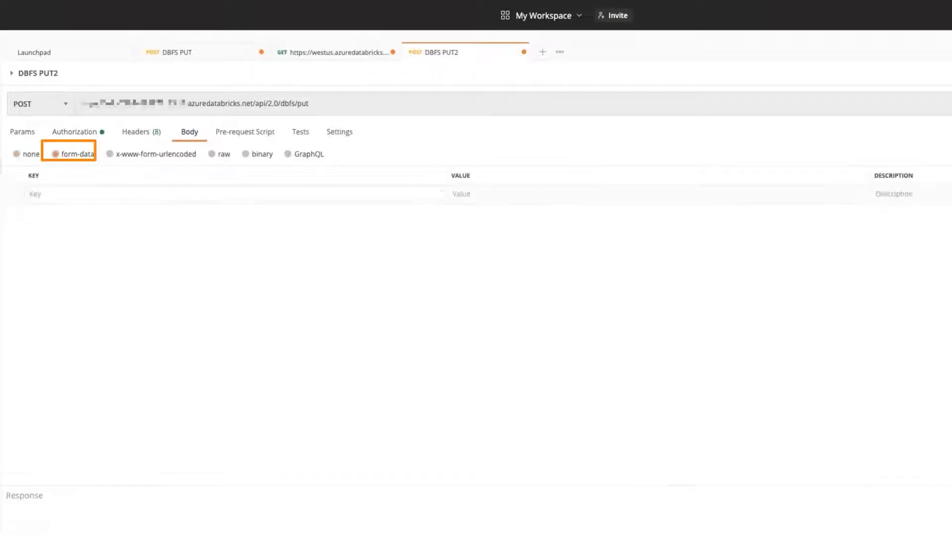
{"action": "type", "text": "path"}
{"action": "left_click", "coordinate": [66, 212]}
{"action": "type", "text": "contents"}
{"action": "left_click", "coordinate": [66, 230]}
{"action": "type", "text": "ovwr"}
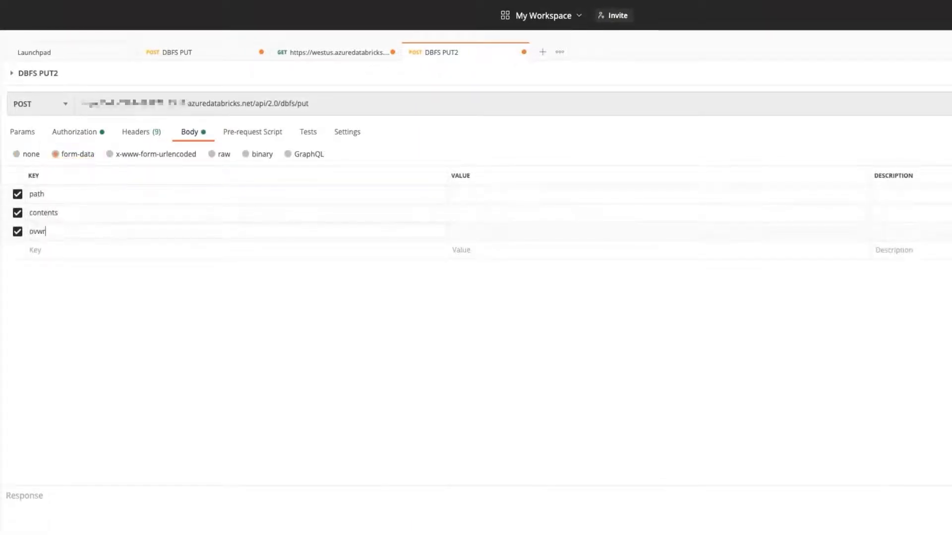
{"action": "key", "text": "BackSpace"}
{"action": "key", "text": "BackSpace"}
{"action": "type", "text": "erwrite"}
- Set overwrite to true, path to dbfs:/tmp/DATABRICKS/databricksDemo/initscripts/sampleInit.sh, and contents to File type
{"action": "left_click", "coordinate": [509, 230]}
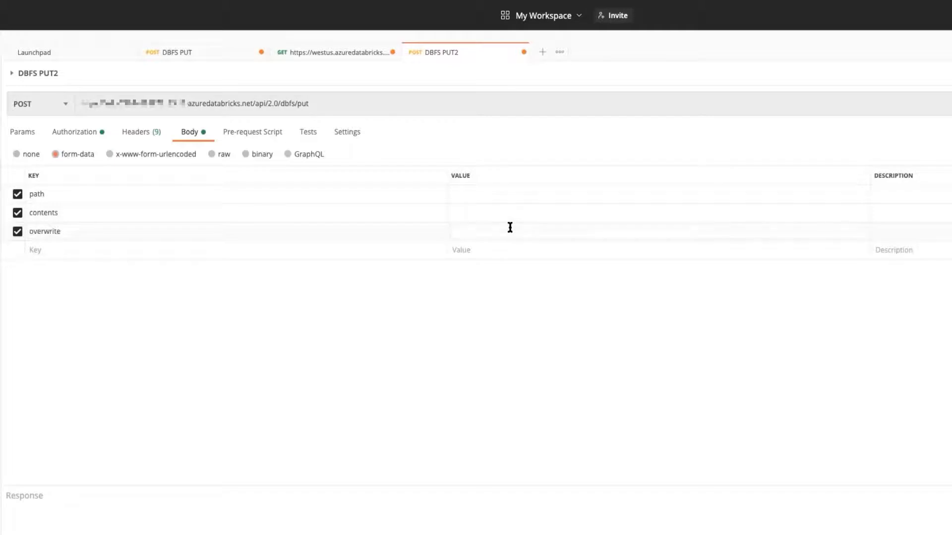
{"action": "type", "text": "true"}
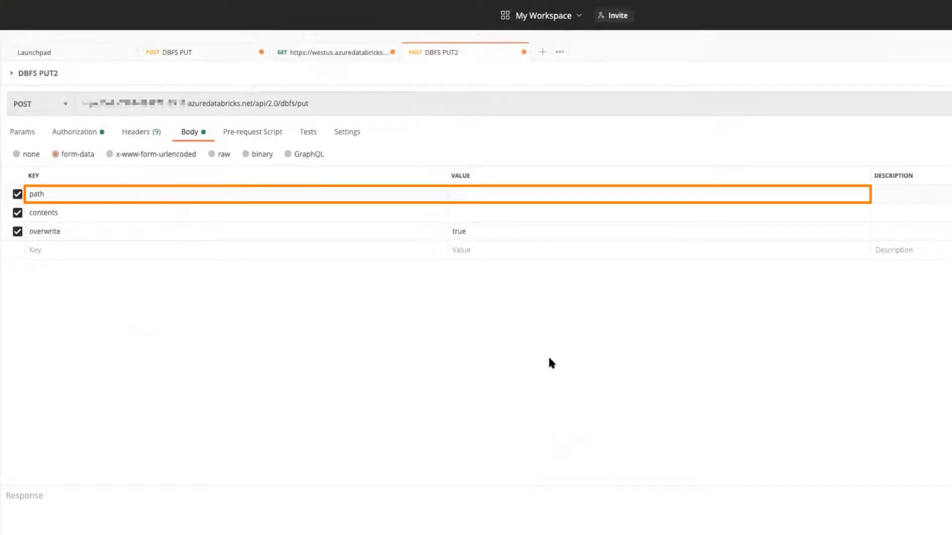
{"action": "type", "text": "dbfs:/tmp/DATABRICKS/databricksDemo/scripts/sampleInit.sh"}
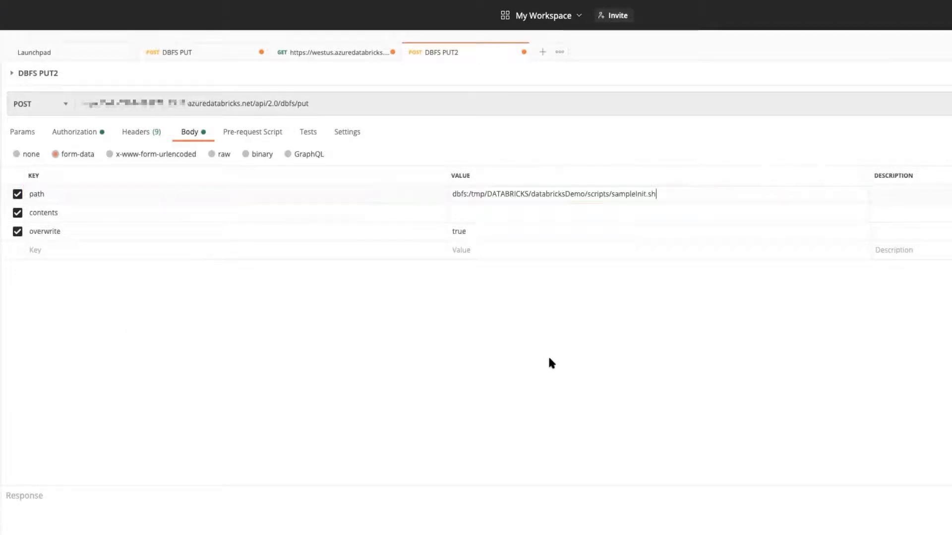
{"action": "left_click", "coordinate": [168, 213]}
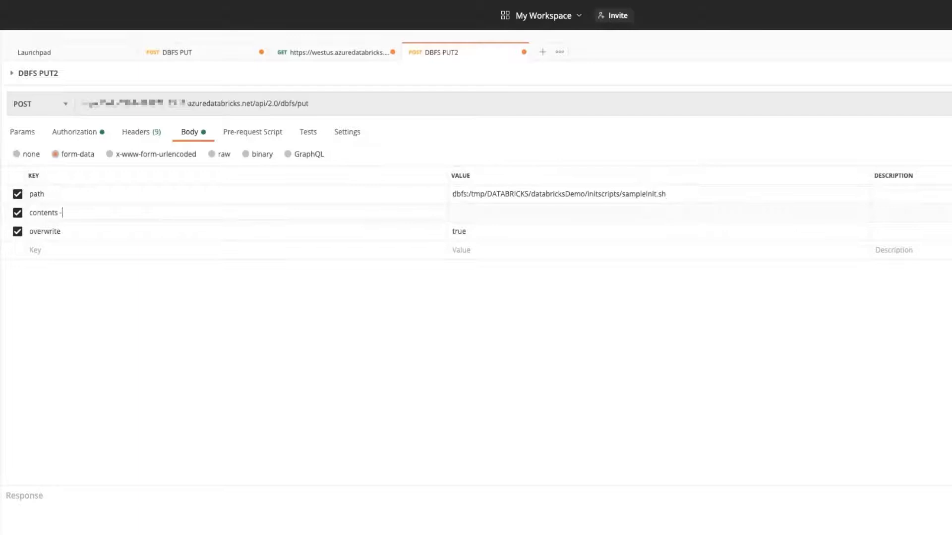
{"action": "type", "text": "-F"}
{"action": "left_click", "coordinate": [429, 213]}
{"action": "left_click", "coordinate": [429, 253]}
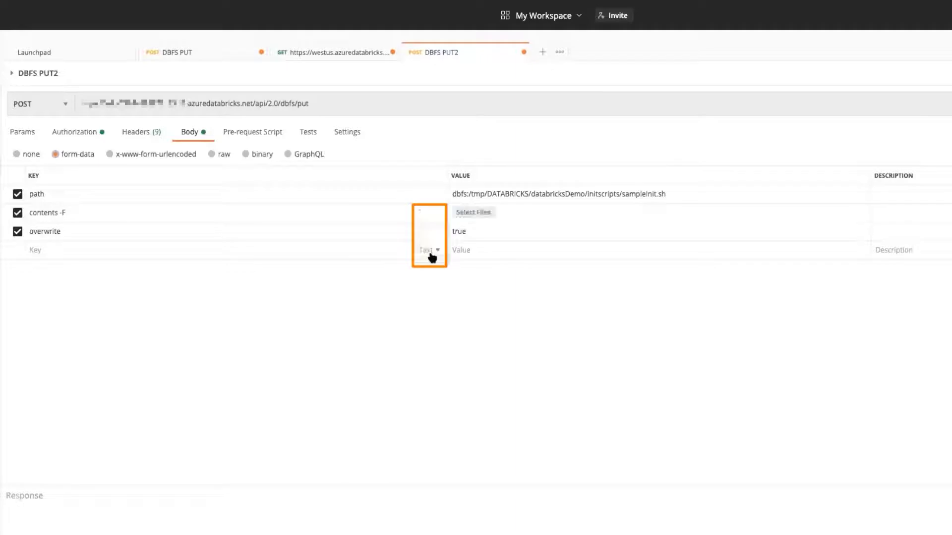
- Attach sampleInit.sh from Documents as contents and send the upload, getting 200 OK
{"action": "left_click", "coordinate": [475, 215]}
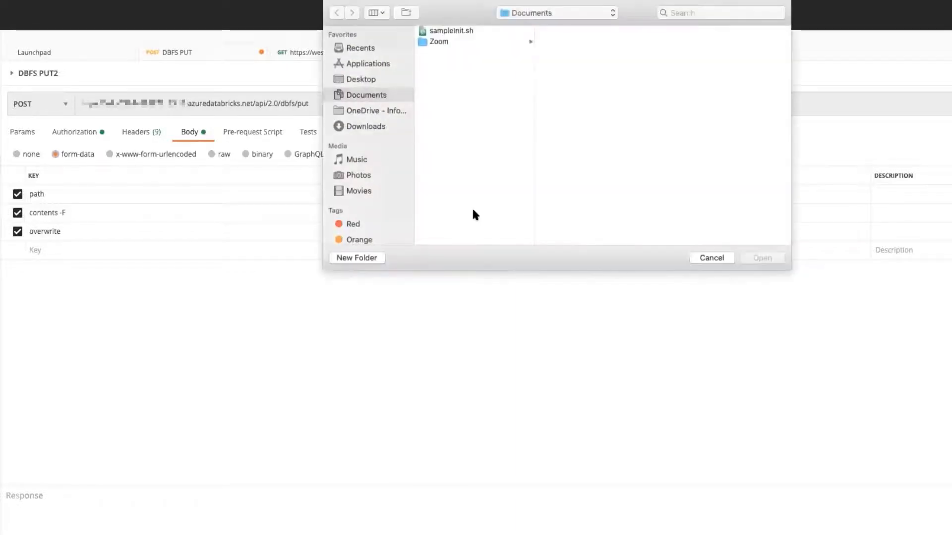
{"action": "left_click", "coordinate": [451, 33]}
{"action": "left_click", "coordinate": [756, 257]}
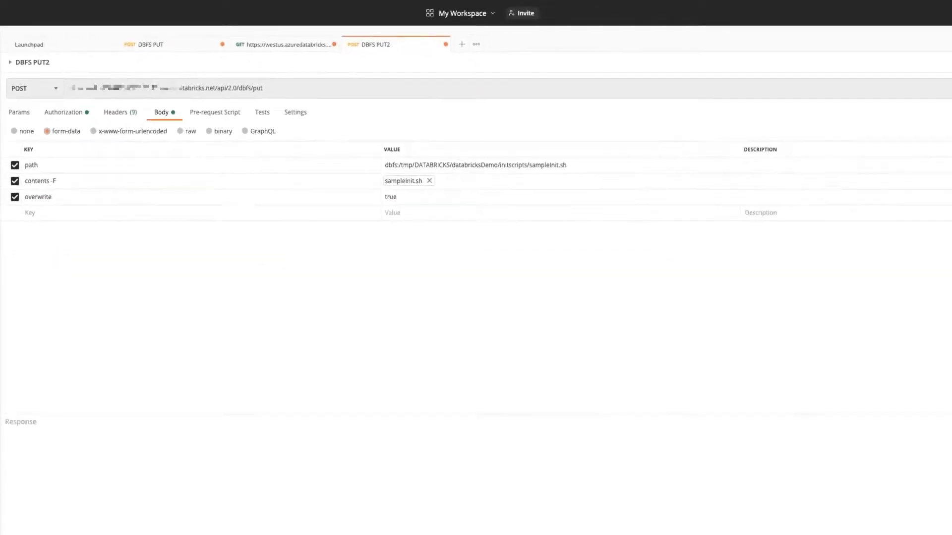
{"action": "left_click", "coordinate": [883, 78]}
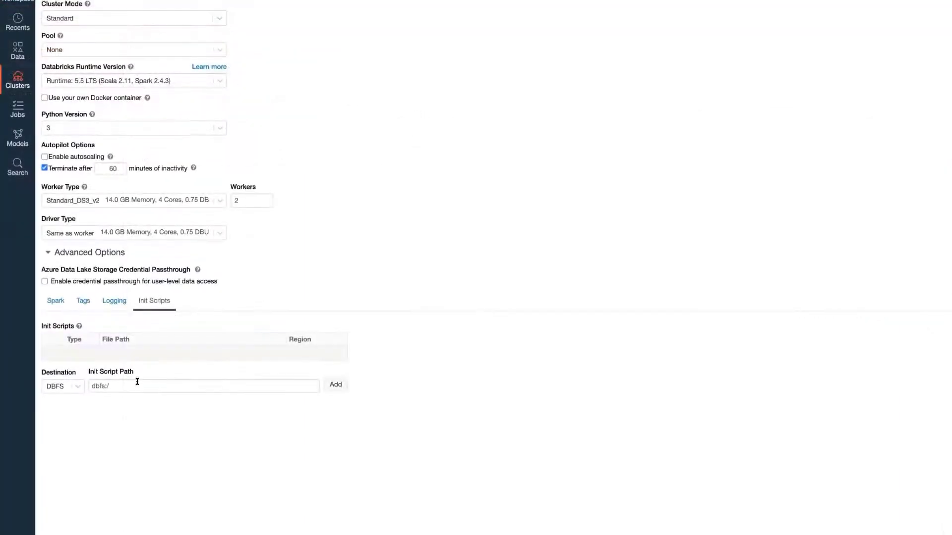
- Add the uploaded sampleInit.sh DBFS init script path and create DemoCluster
{"action": "left_click_drag", "start_coordinate": [133, 386], "coordinate": [88, 388]}
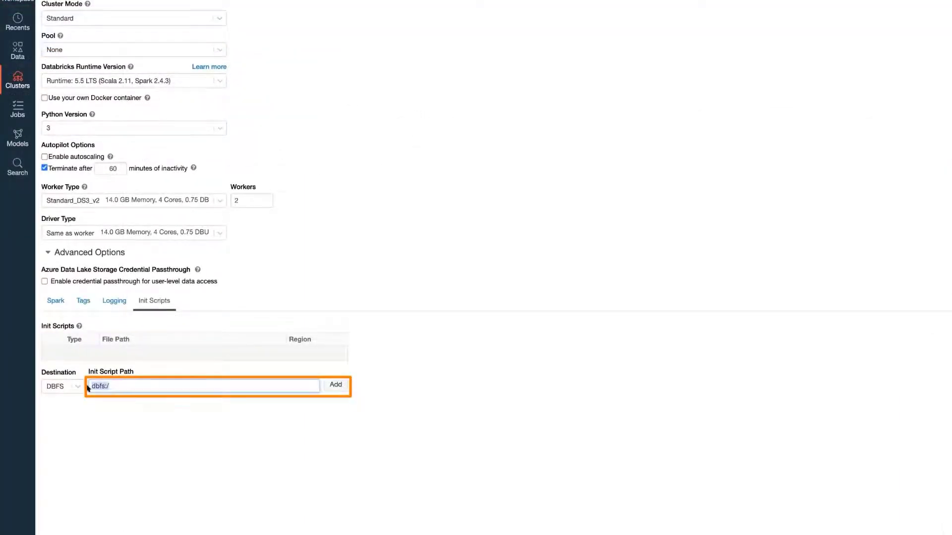
{"action": "type", "text": "dbfs:/tmp/DATABRICKS/databricksDemo/initscripts/sampleInit.sh"}
{"action": "left_click", "coordinate": [78, 387]}
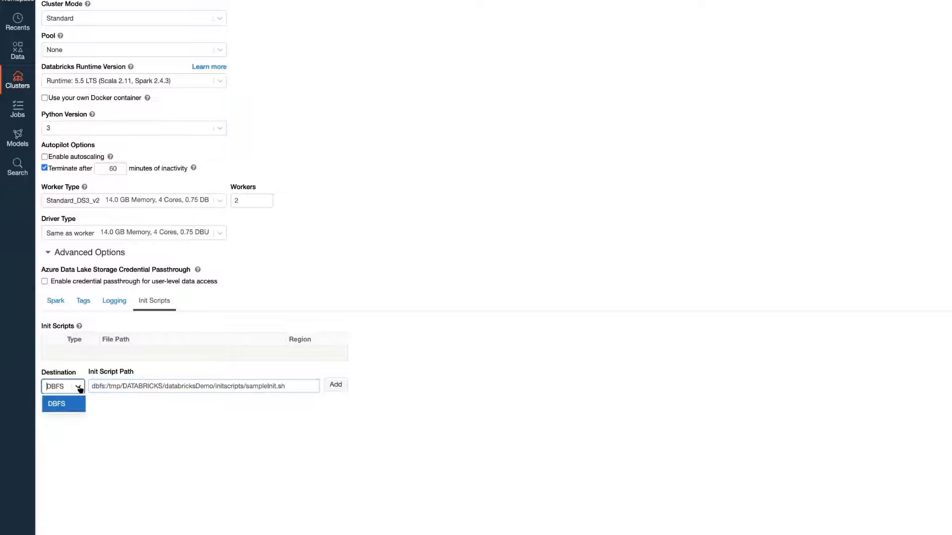
{"action": "left_click", "coordinate": [335, 386]}
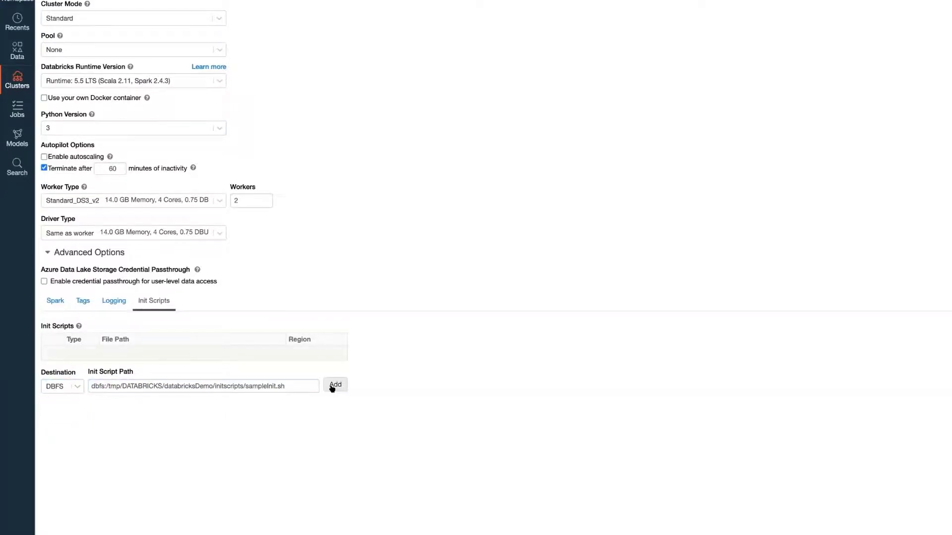
{"action": "scroll", "coordinate": [168, 349], "scroll_direction": "up", "scroll_amount": 2}
{"action": "scroll", "coordinate": [171, 348], "scroll_direction": "up", "scroll_amount": 1}
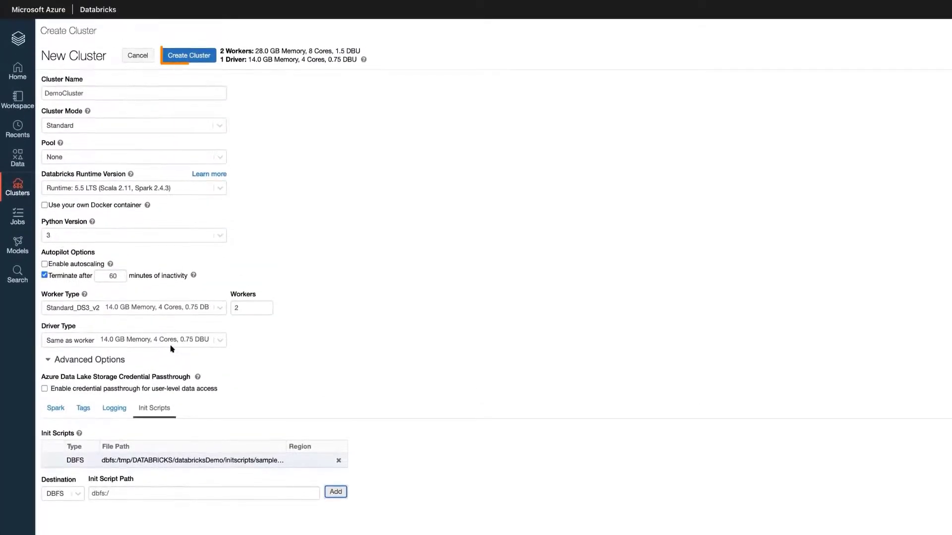
{"action": "left_click", "coordinate": [192, 58]}
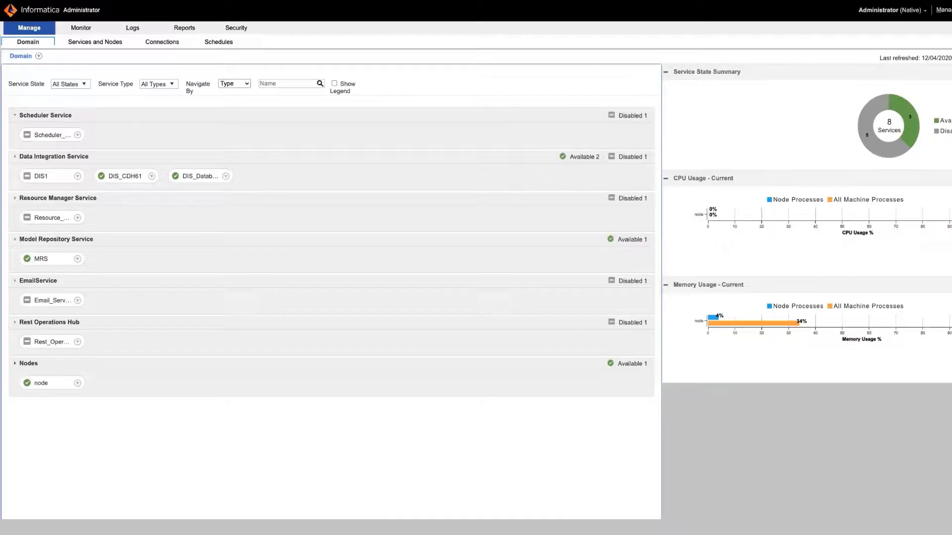
- Start cluster configuration Databricks_CCO with Databricks distribution, imported from cluster
{"action": "left_click", "coordinate": [159, 43]}
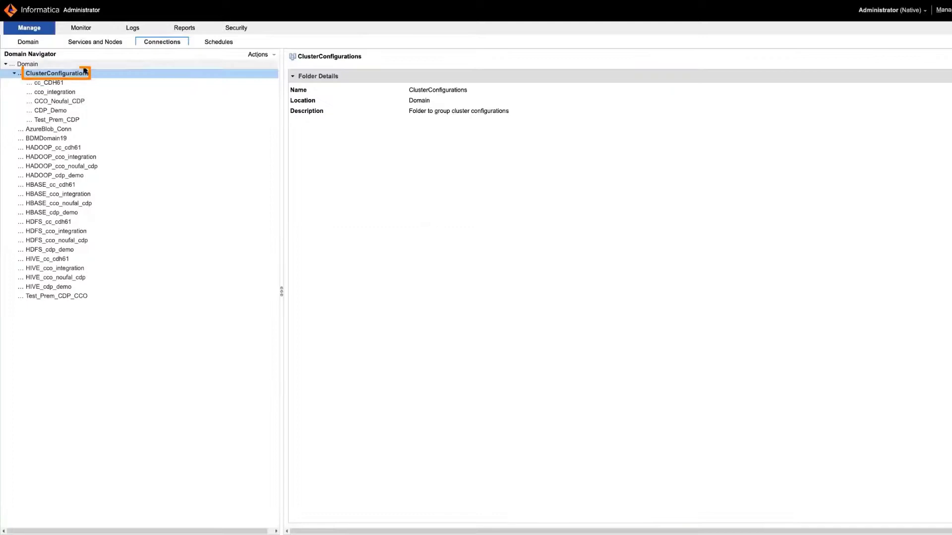
{"action": "right_click", "coordinate": [231, 76]}
{"action": "mouse_move", "coordinate": [252, 79]}
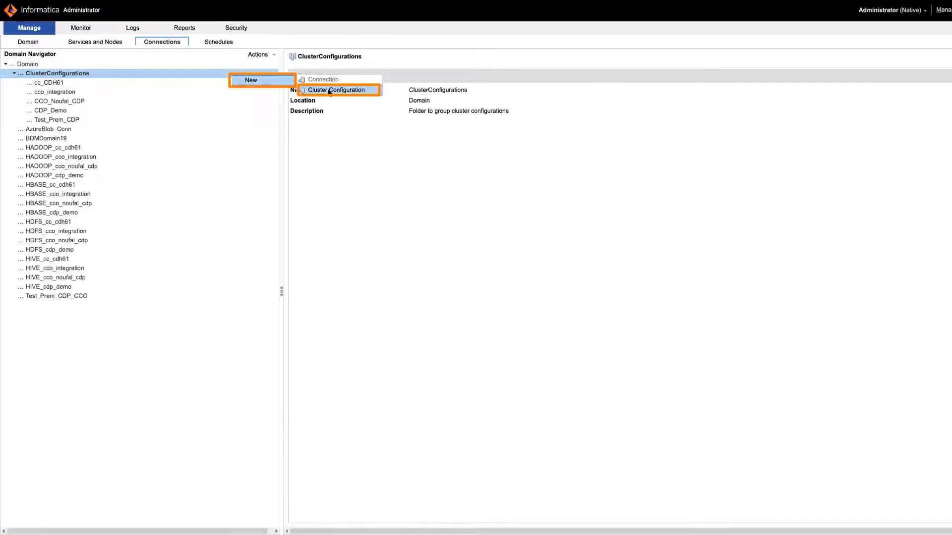
{"action": "left_click", "coordinate": [330, 90]}
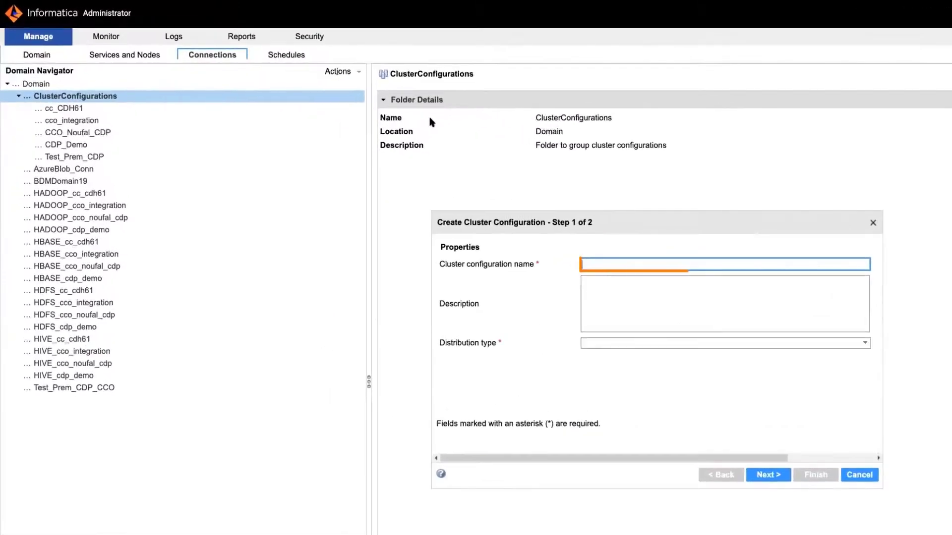
{"action": "type", "text": "Databricks_CCO"}
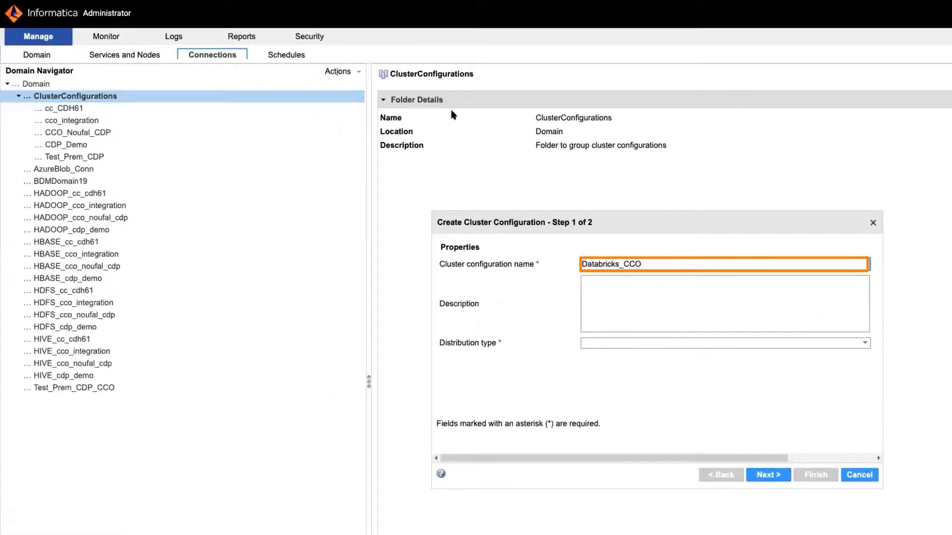
{"action": "left_click", "coordinate": [612, 344]}
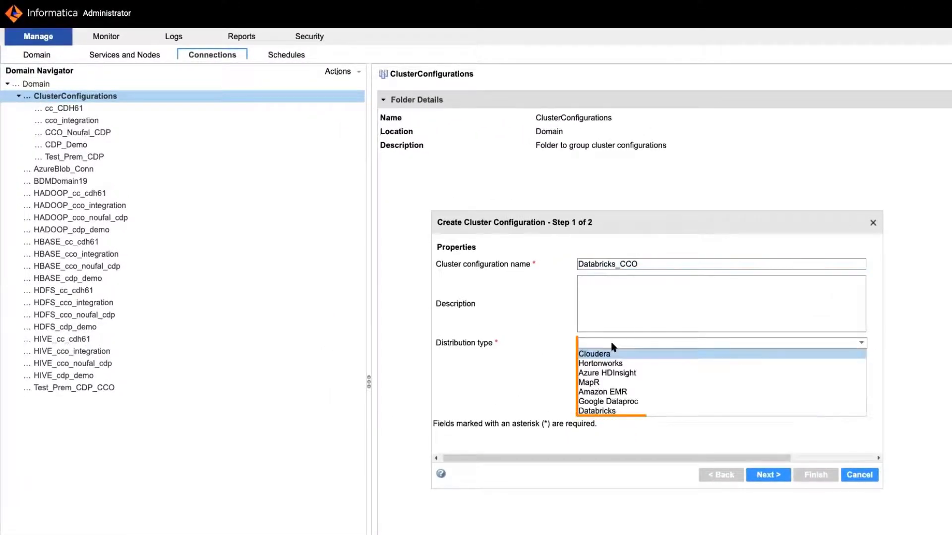
{"action": "left_click", "coordinate": [599, 411]}
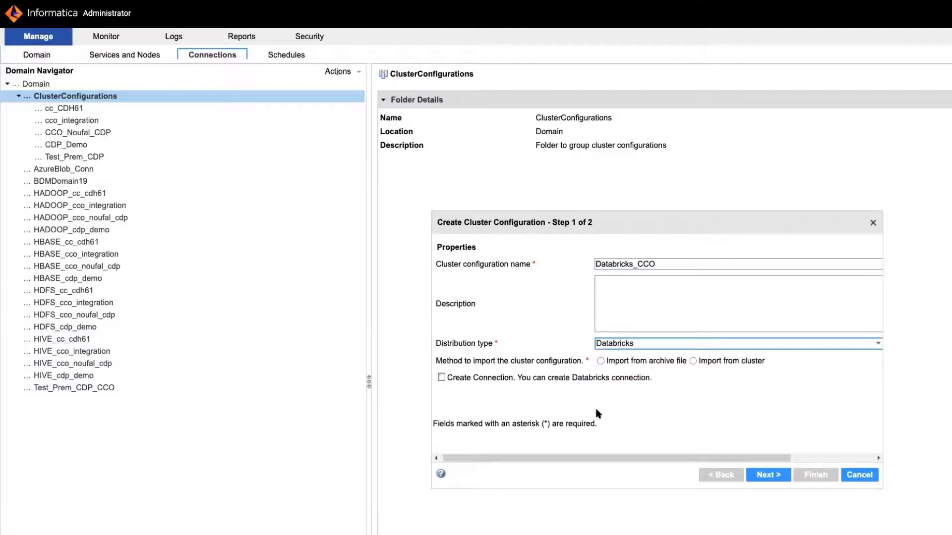
{"action": "left_click", "coordinate": [703, 362]}
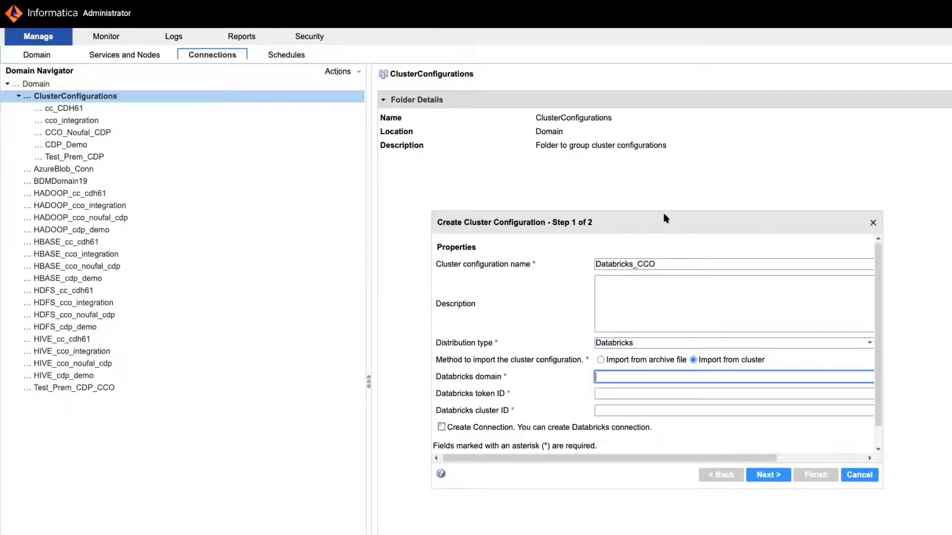
- Enter the Databricks domain URL without trailing slash and the access token ID
{"action": "key", "text": "ctrl+v"}
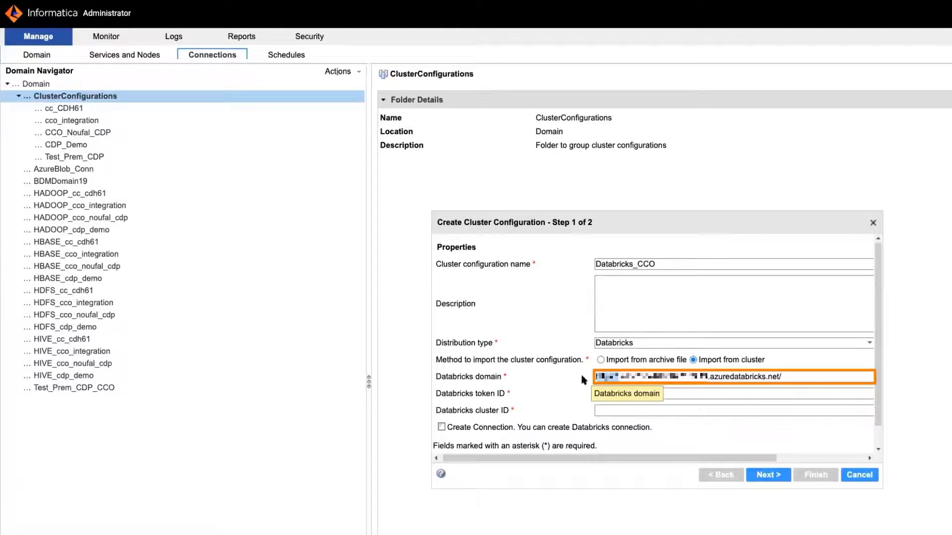
{"action": "key", "text": "BackSpace"}
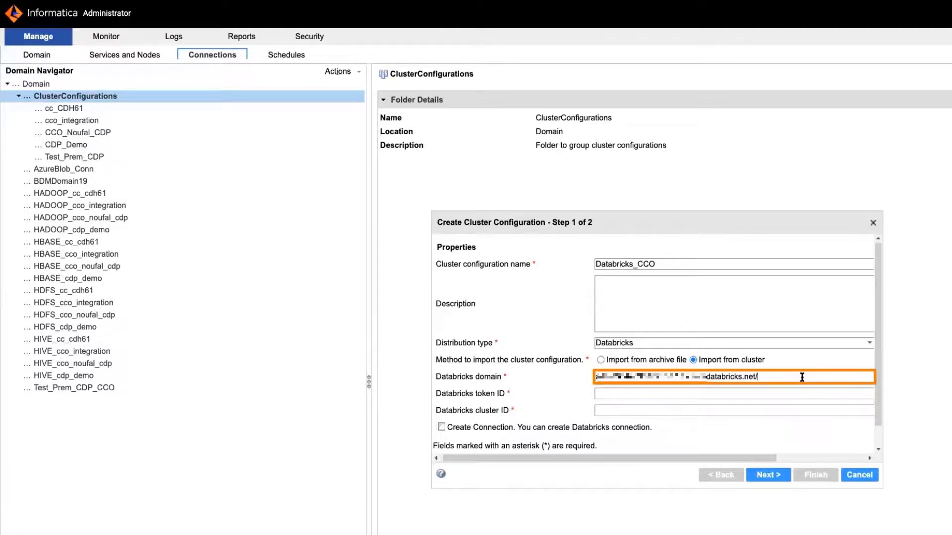
{"action": "left_click", "coordinate": [630, 395]}
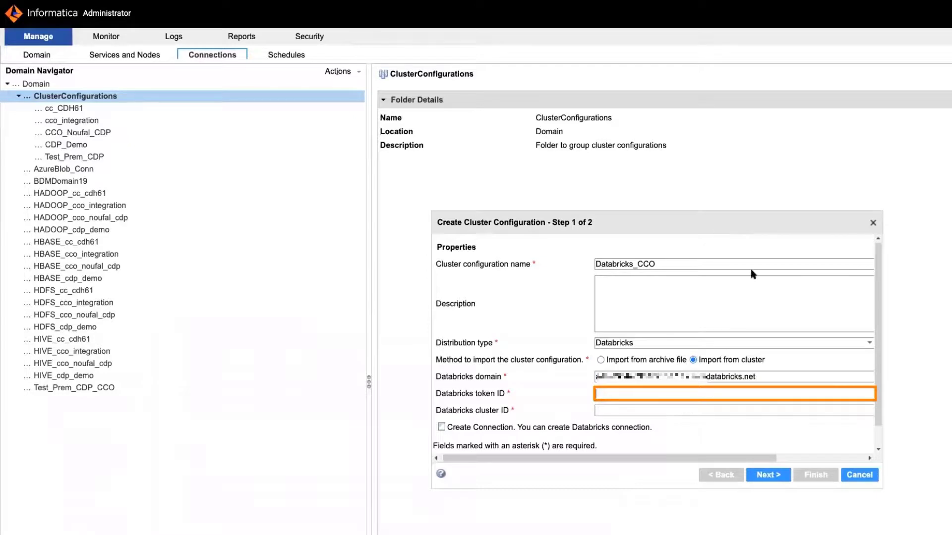
{"action": "key", "text": "ctrl+v"}
{"action": "left_click", "coordinate": [796, 410]}
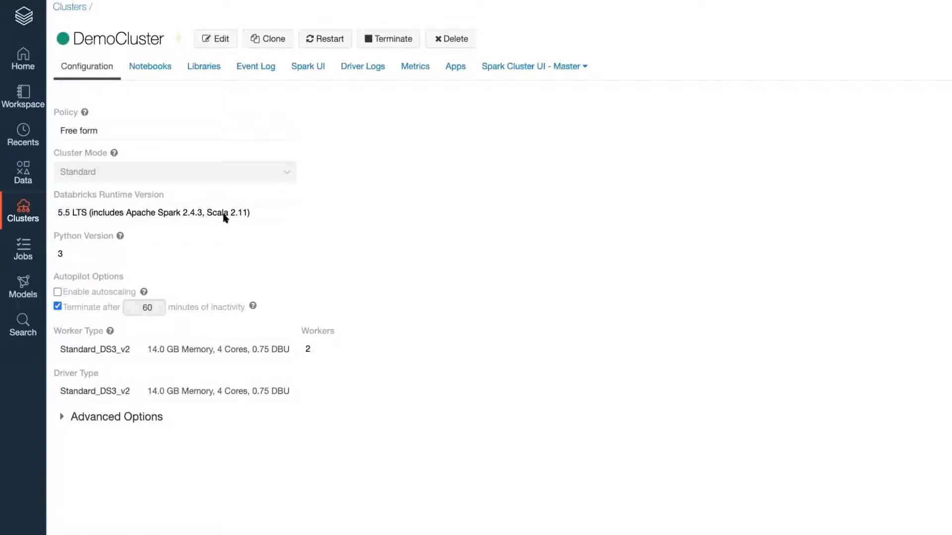
{"action": "scroll", "coordinate": [224, 217], "scroll_direction": "down", "scroll_amount": 3}
- Open DemoCluster's Advanced Options Tags tab to read its ClusterId
{"action": "left_click", "coordinate": [149, 311]}
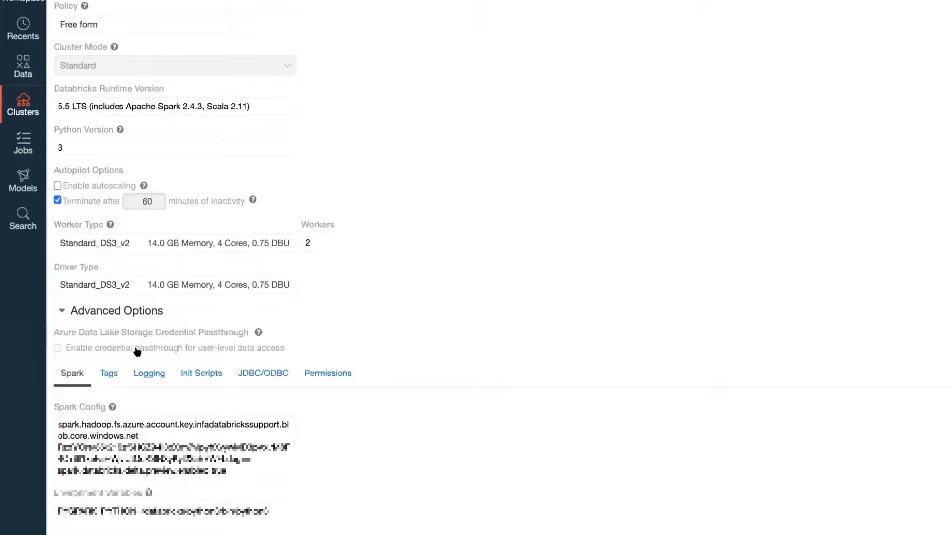
{"action": "left_click", "coordinate": [115, 377]}
{"action": "scroll", "coordinate": [115, 372], "scroll_direction": "down", "scroll_amount": 3}
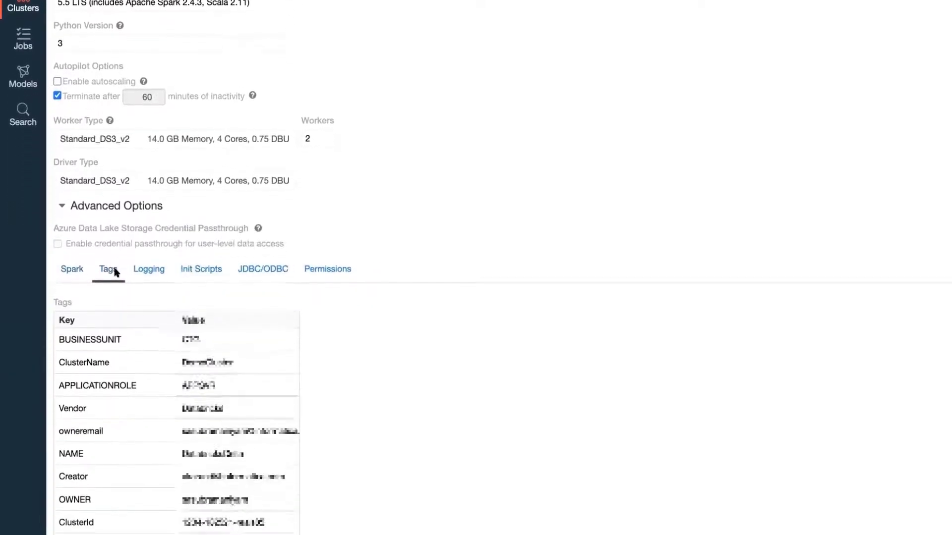
{"action": "scroll", "coordinate": [114, 272], "scroll_direction": "down", "scroll_amount": 2}
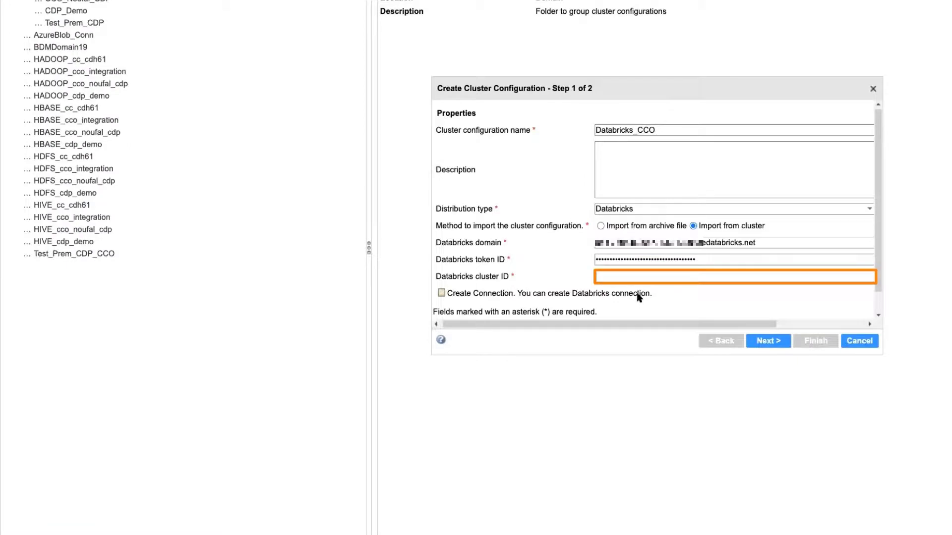
{"action": "type", "text": "1204-182521-reals85"}
{"action": "left_click", "coordinate": [479, 296]}
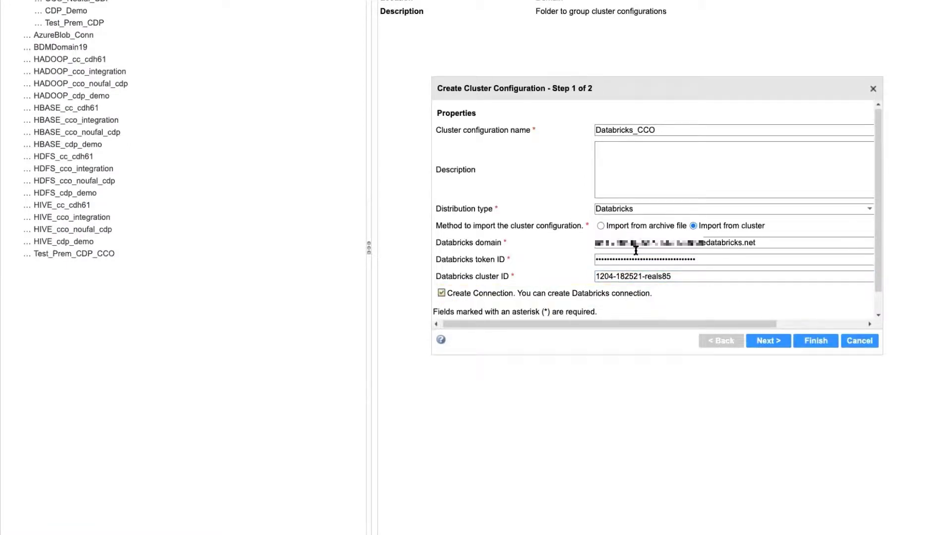
{"action": "scroll", "coordinate": [634, 249], "scroll_direction": "down", "scroll_amount": 1}
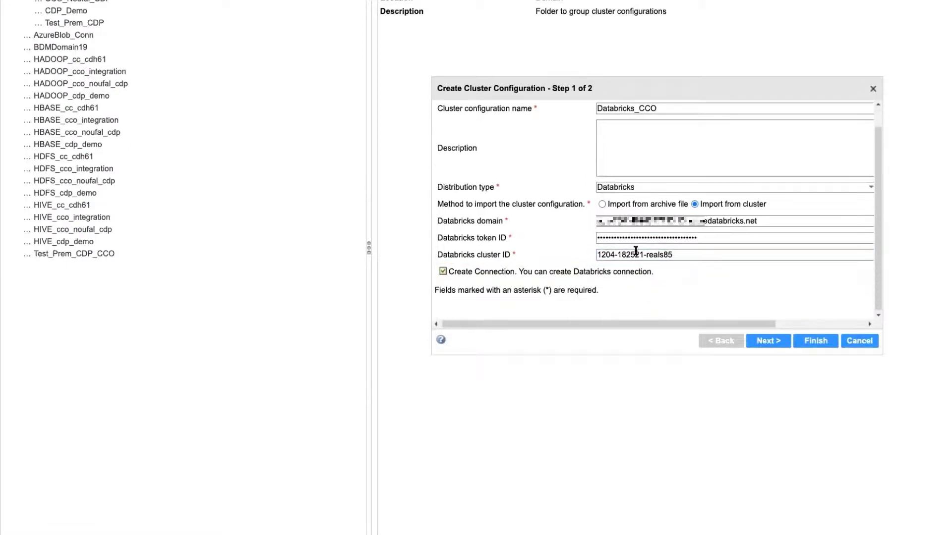
{"action": "left_click", "coordinate": [769, 342]}
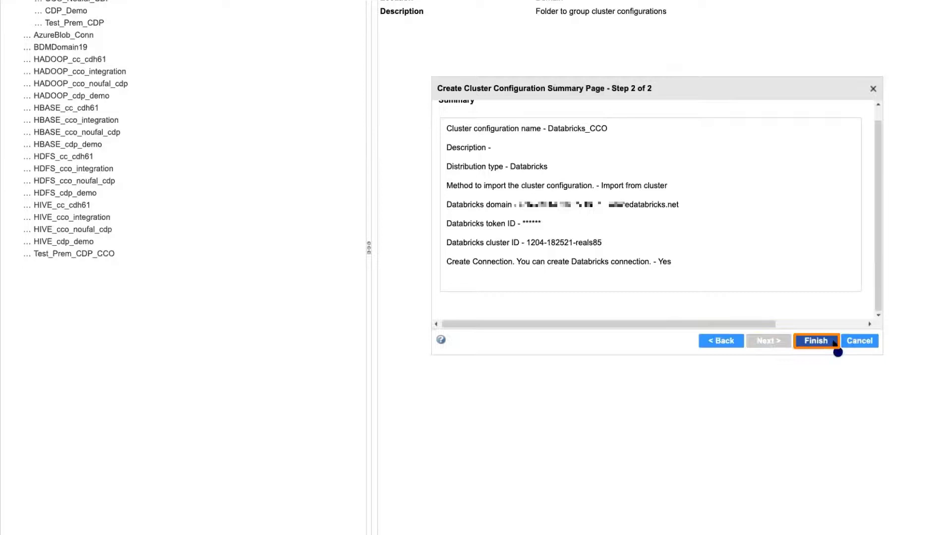
{"action": "left_click", "coordinate": [816, 342]}
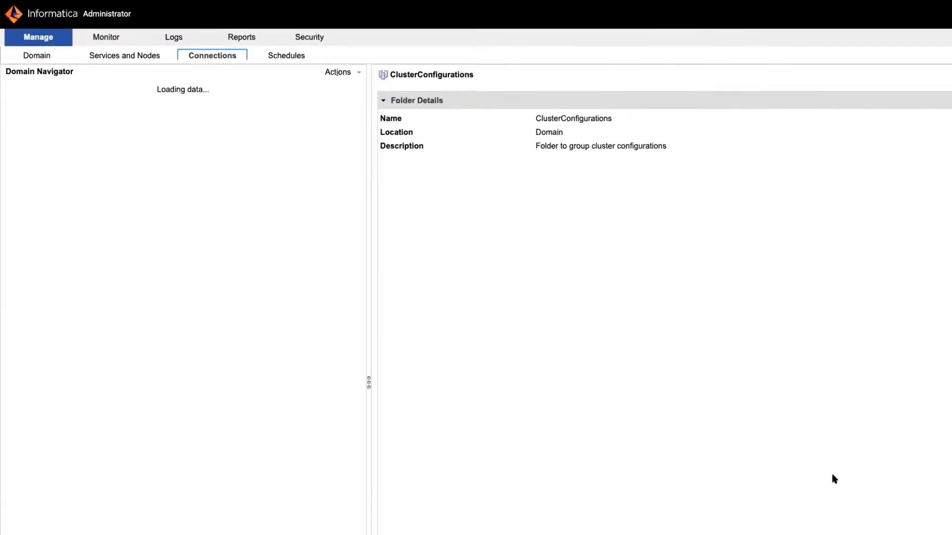
- Select Databricks_CCO, then the DATABRICKS_databricks_cco connection, and edit its common properties
{"action": "left_click", "coordinate": [103, 158]}
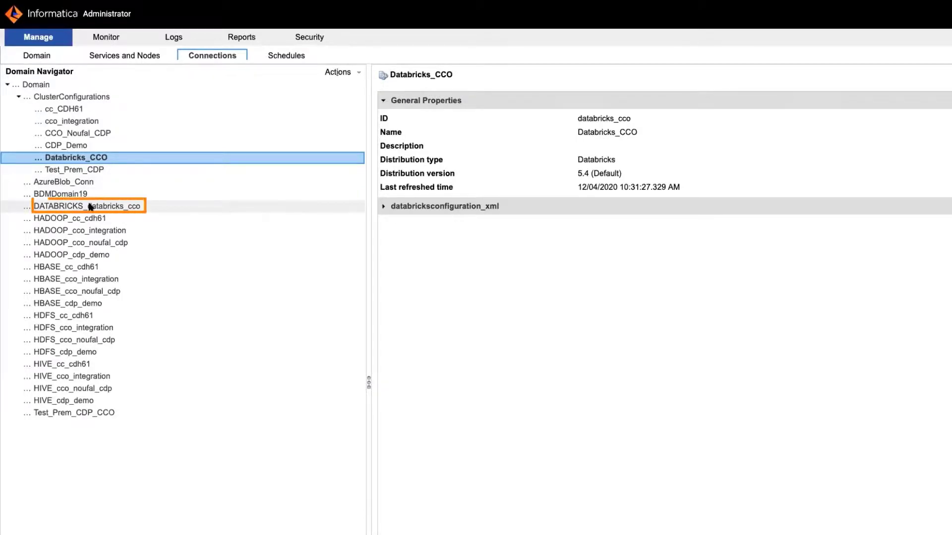
{"action": "left_click", "coordinate": [89, 207]}
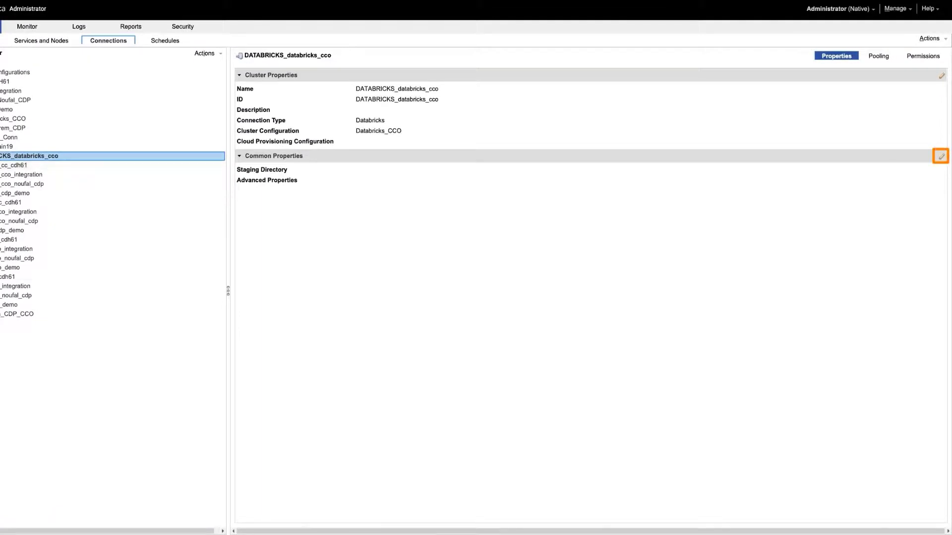
{"action": "left_click", "coordinate": [941, 156]}
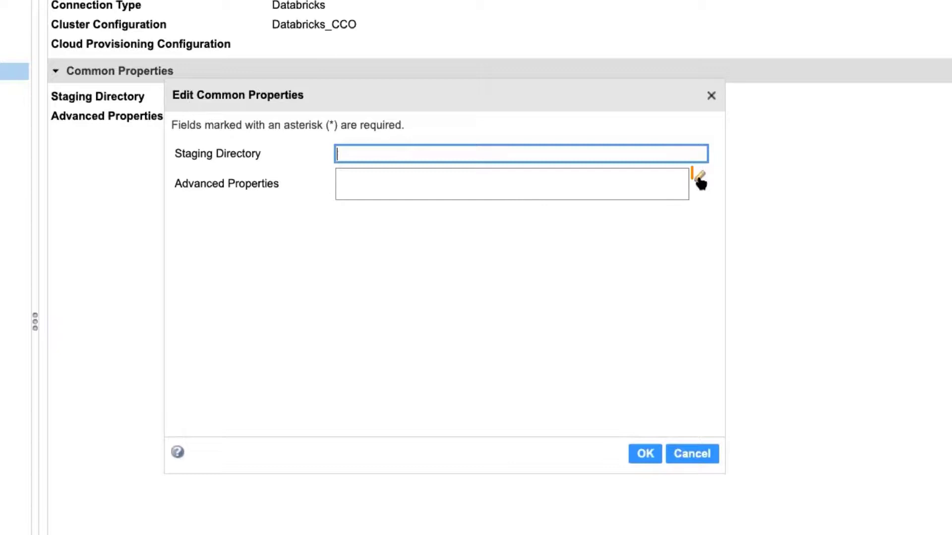
- Add advanced properties infaspark.pythontx.exec=/databricks/python3/bin/python3 and executorEnv.PYTHONHOME=/databricks/python3
{"action": "left_click", "coordinate": [699, 178]}
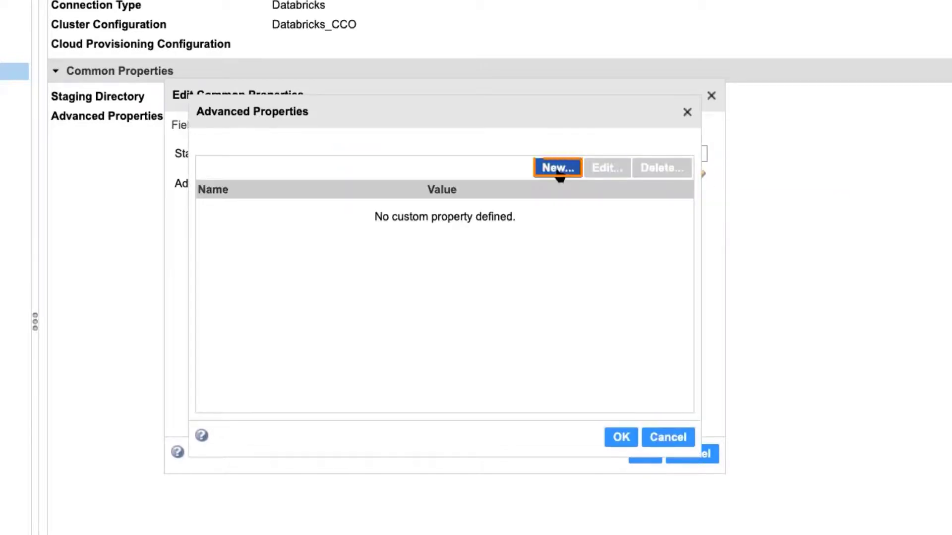
{"action": "left_click", "coordinate": [558, 169]}
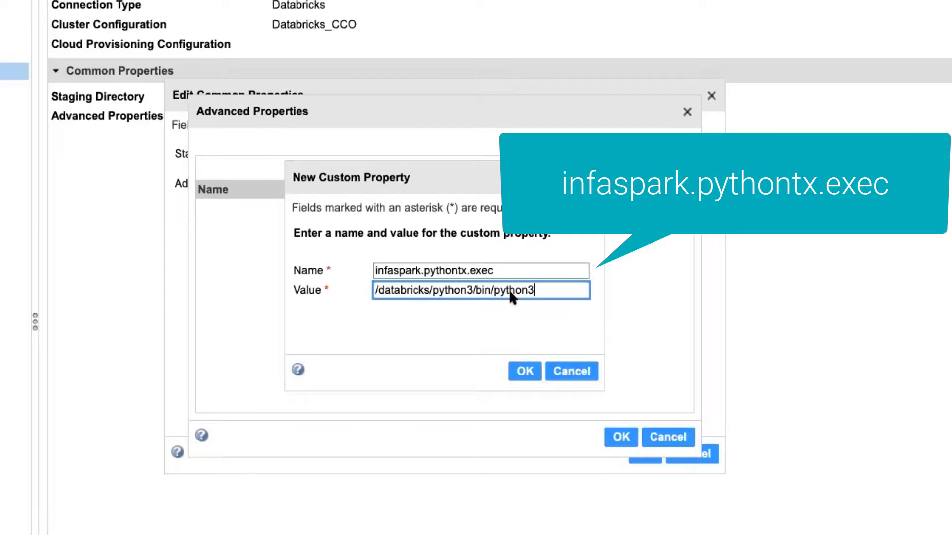
{"action": "left_click", "coordinate": [525, 371]}
{"action": "left_click", "coordinate": [550, 169]}
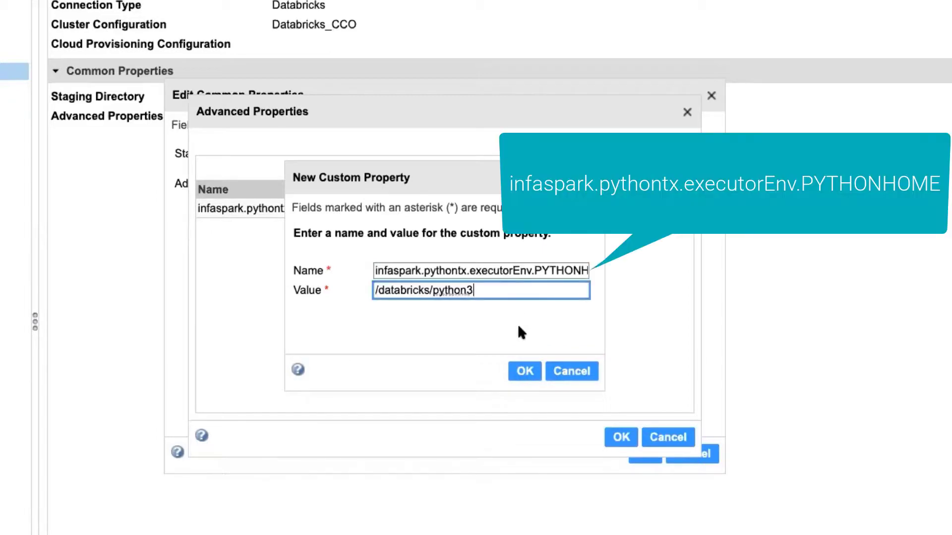
{"action": "left_click", "coordinate": [525, 371]}
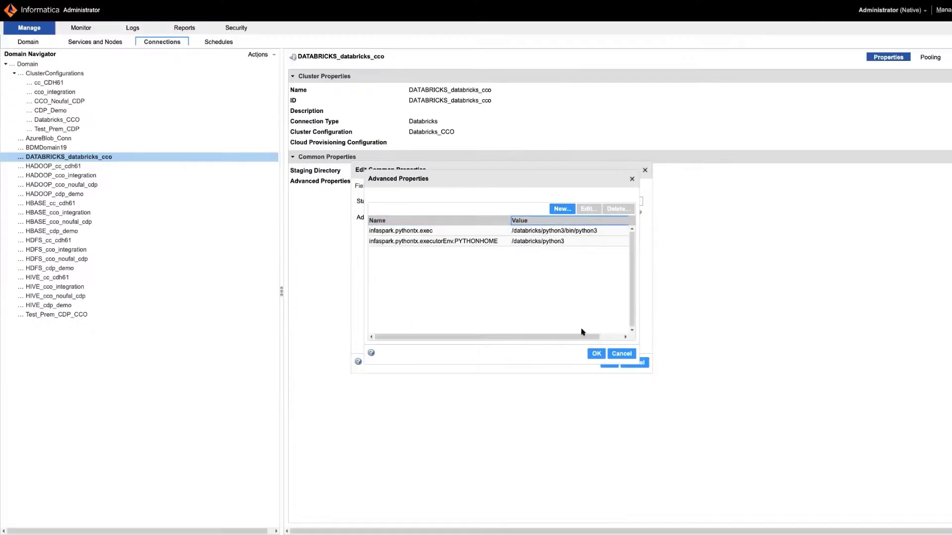
{"action": "left_click", "coordinate": [597, 355]}
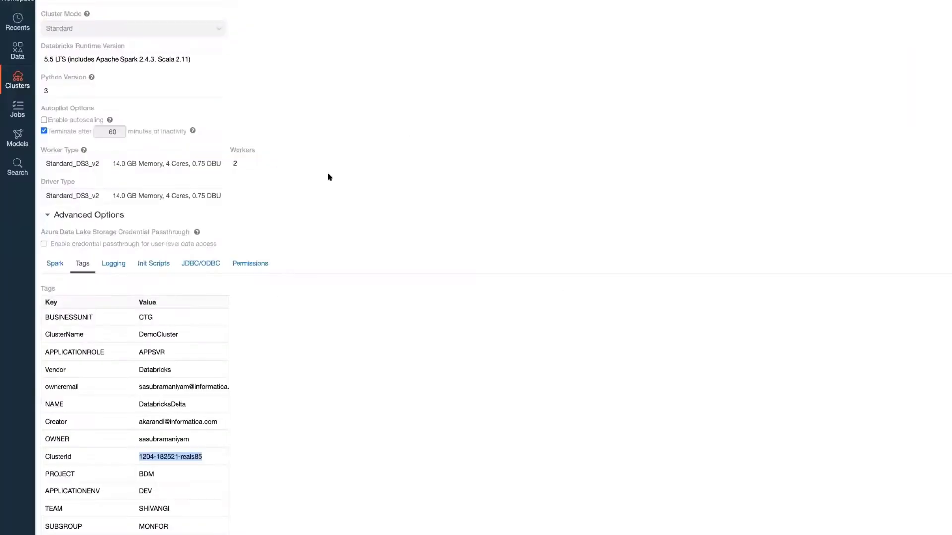
{"action": "scroll", "coordinate": [327, 177], "scroll_direction": "up", "scroll_amount": 1}
{"action": "scroll", "coordinate": [320, 183], "scroll_direction": "up", "scroll_amount": 3}
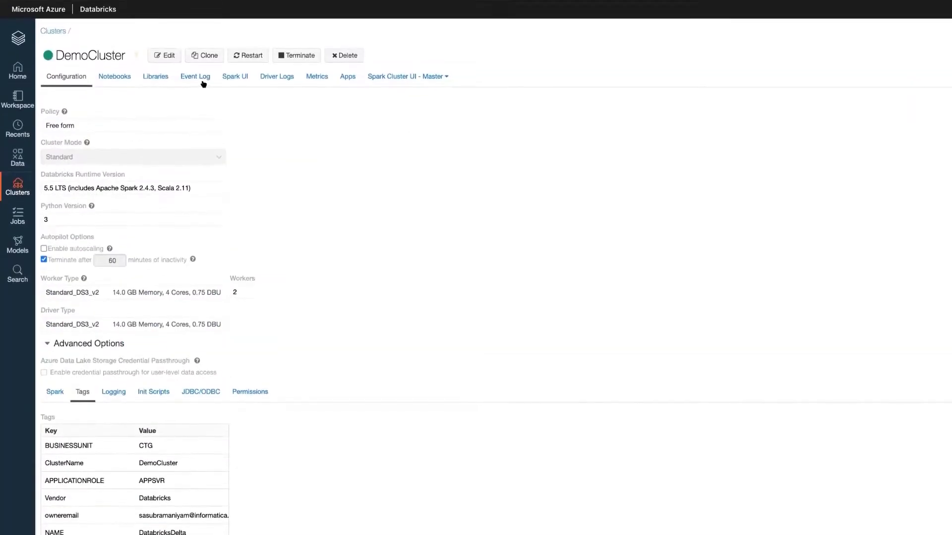
- Show DemoCluster's event log with init scripts finished and the cluster running
{"action": "left_click", "coordinate": [198, 78]}
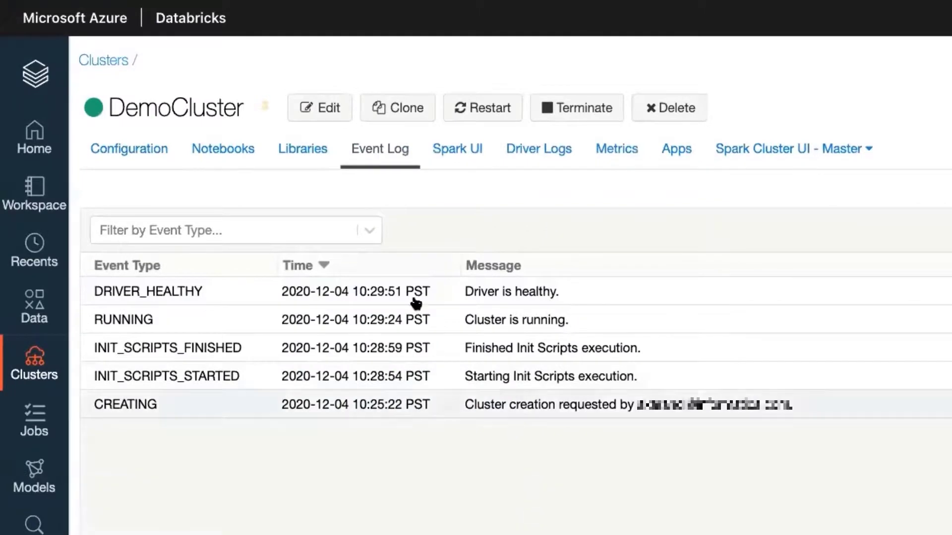